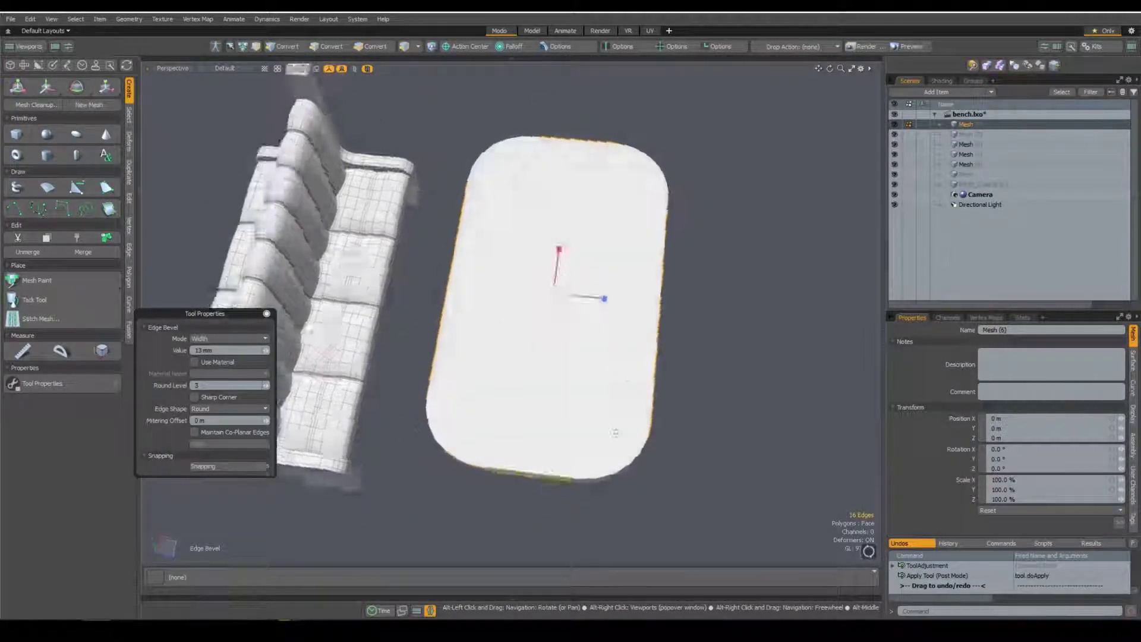
Turn the view to a side-on orthographic angle of the new box beside the table top.
alt+drag(570, 371, 665, 296)
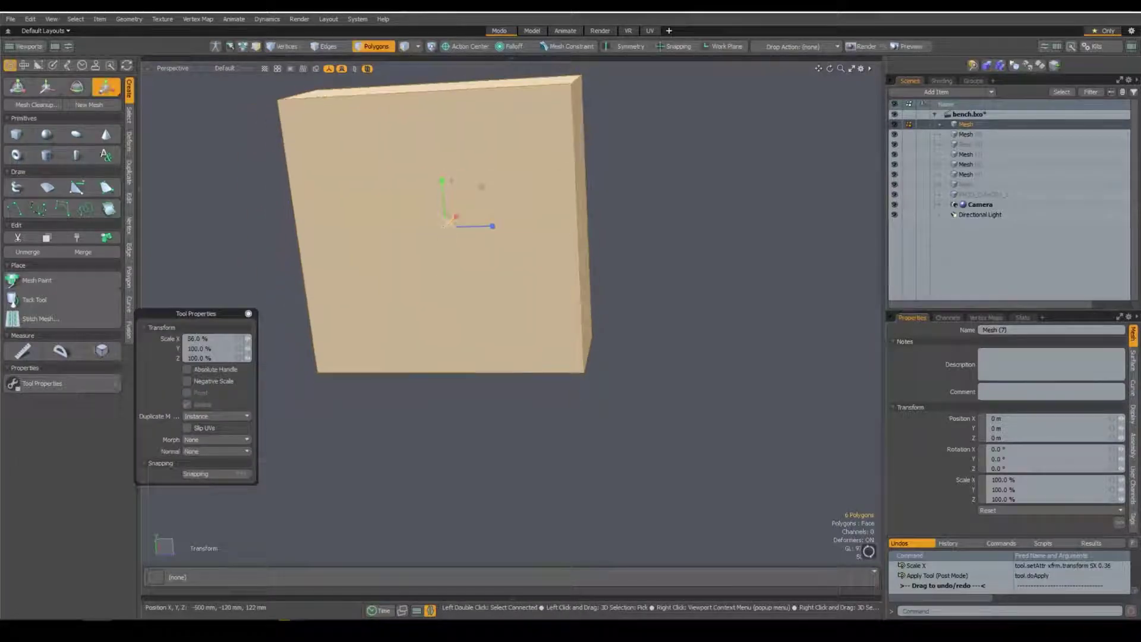
Place the shrunken slab under the table top and widen it to 120% along its length.
alt+drag(442, 185, 483, 325)
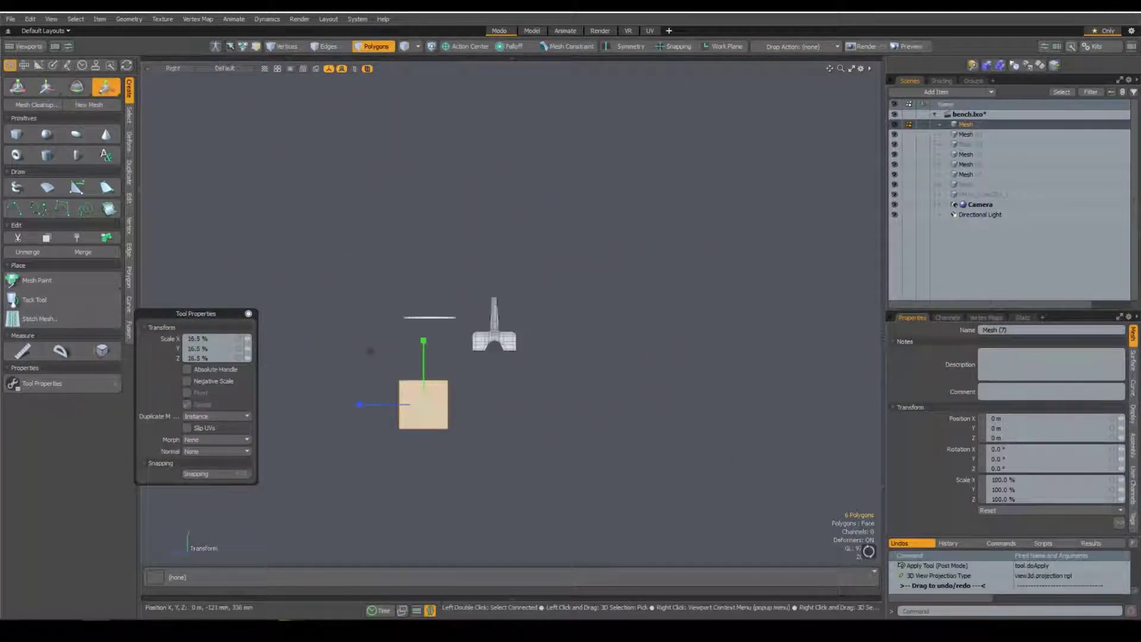
alt+drag(532, 250, 571, 275)
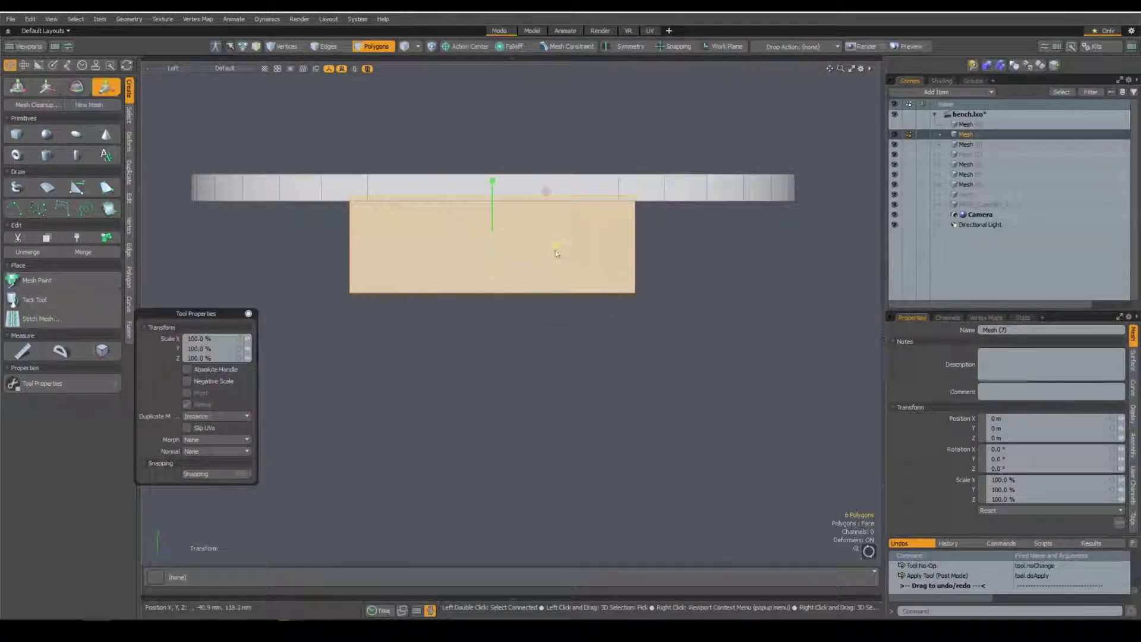
key(1)
drag(557, 254, 563, 219)
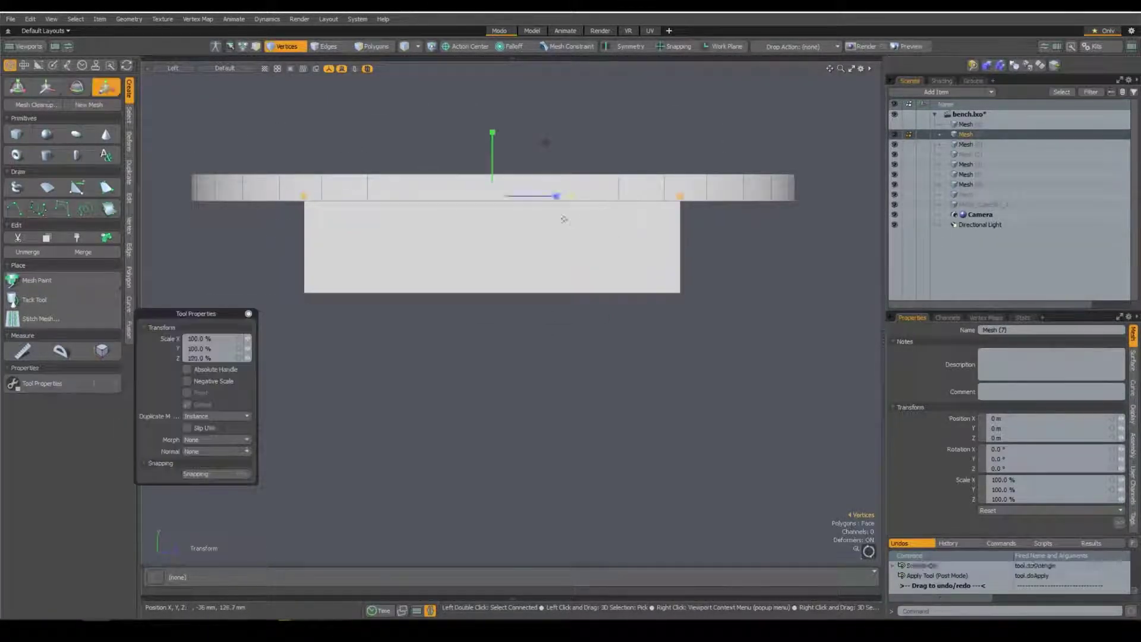
Slice two symmetric edge loops and add a horizontal edge loop through the block.
key(alt+c)
click(623, 212)
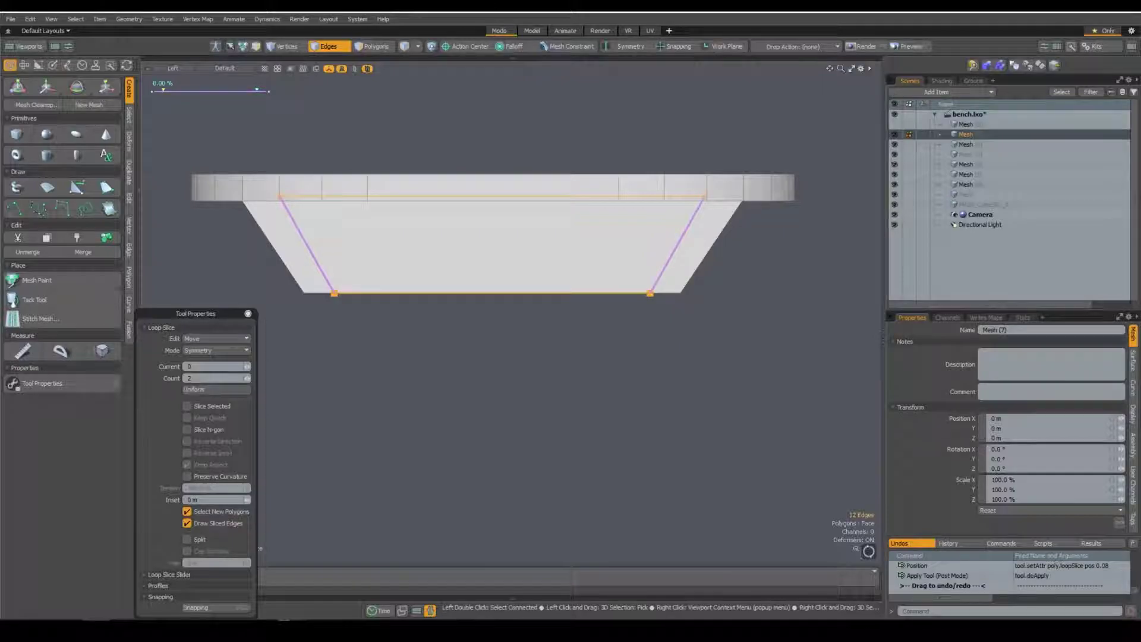
key(space)
key(2)
key(alt+l)
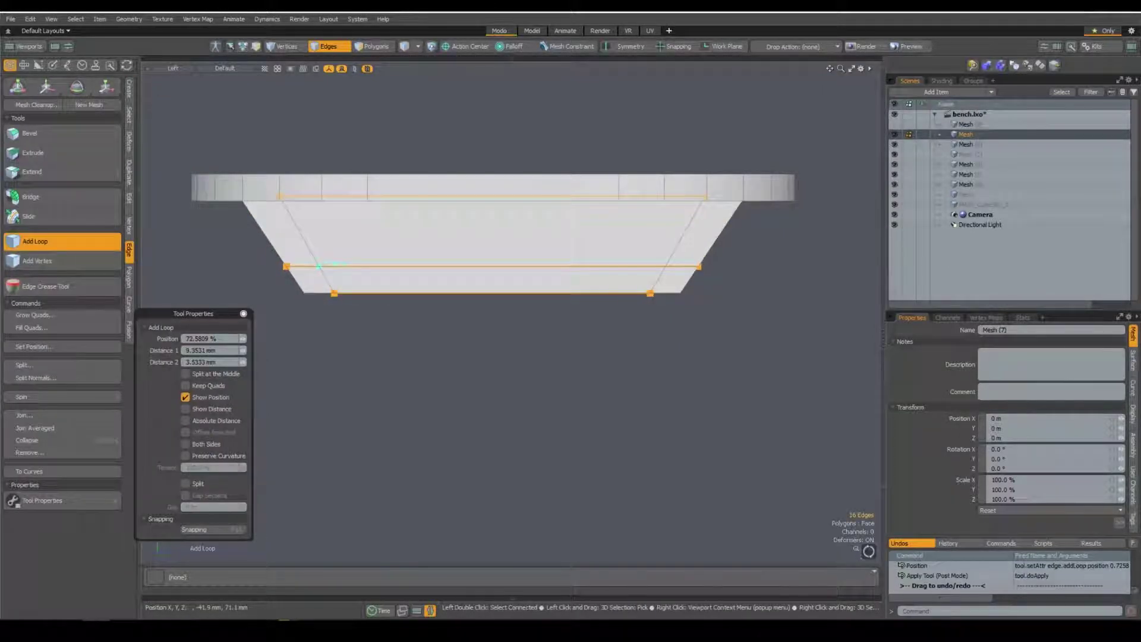
key(space)
Remove the board faces so only the U-shaped leg strip remains.
key(3)
key(2)
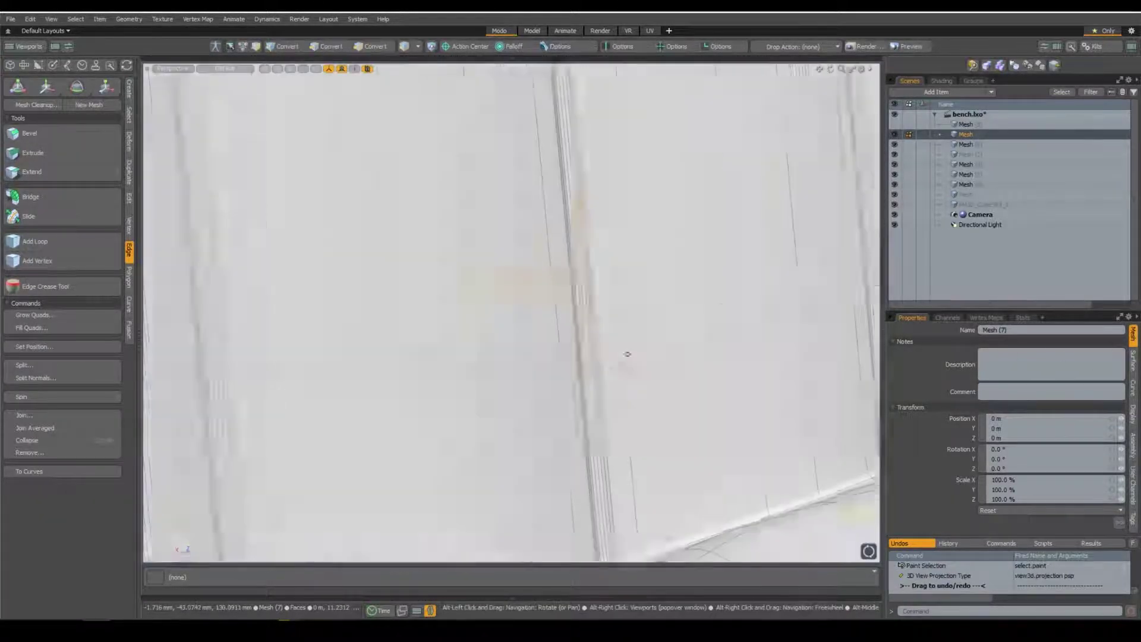
middle_drag(320, 271, 363, 310)
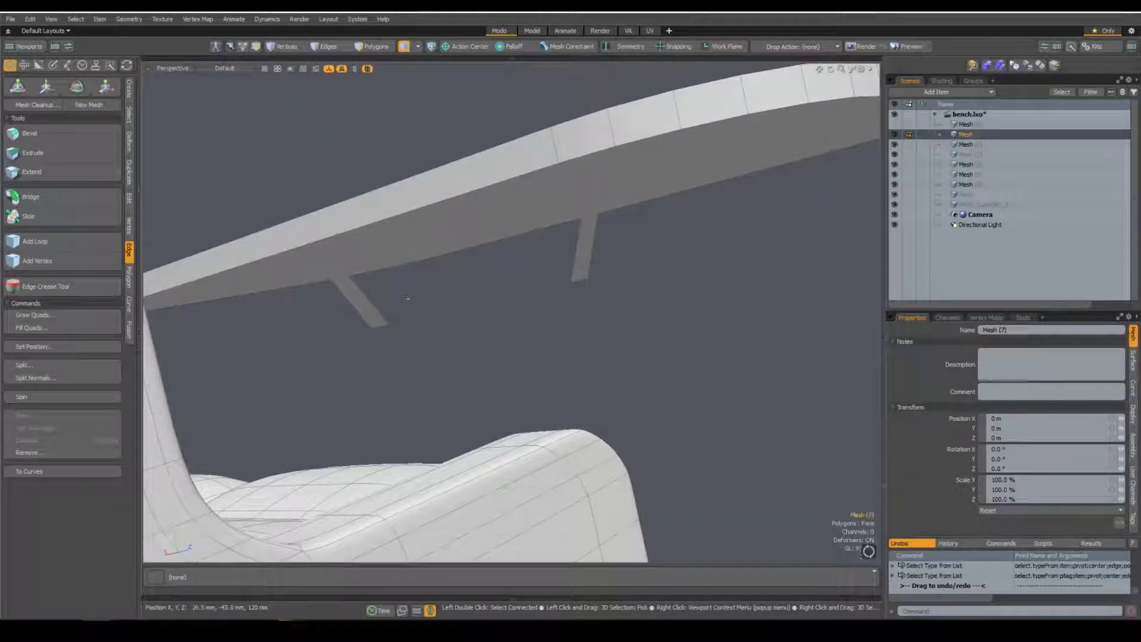
key(3)
click(576, 166)
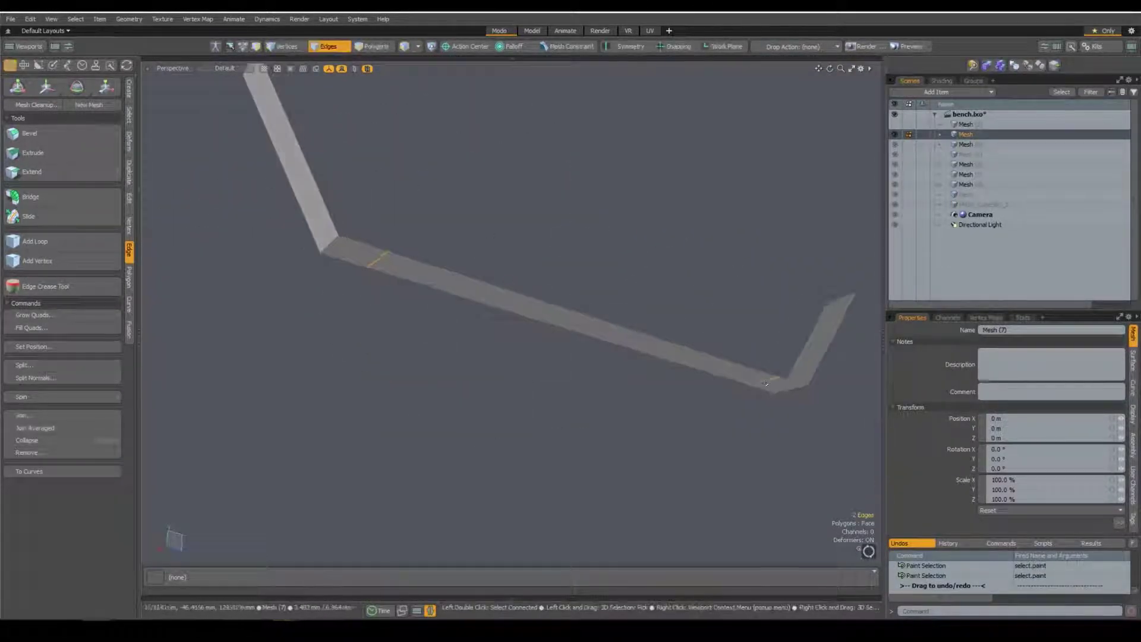
Round the strip's corner edges into smooth bends with a 2.45 mm bevel.
key(2)
middle_drag(293, 263, 572, 361)
key(b)
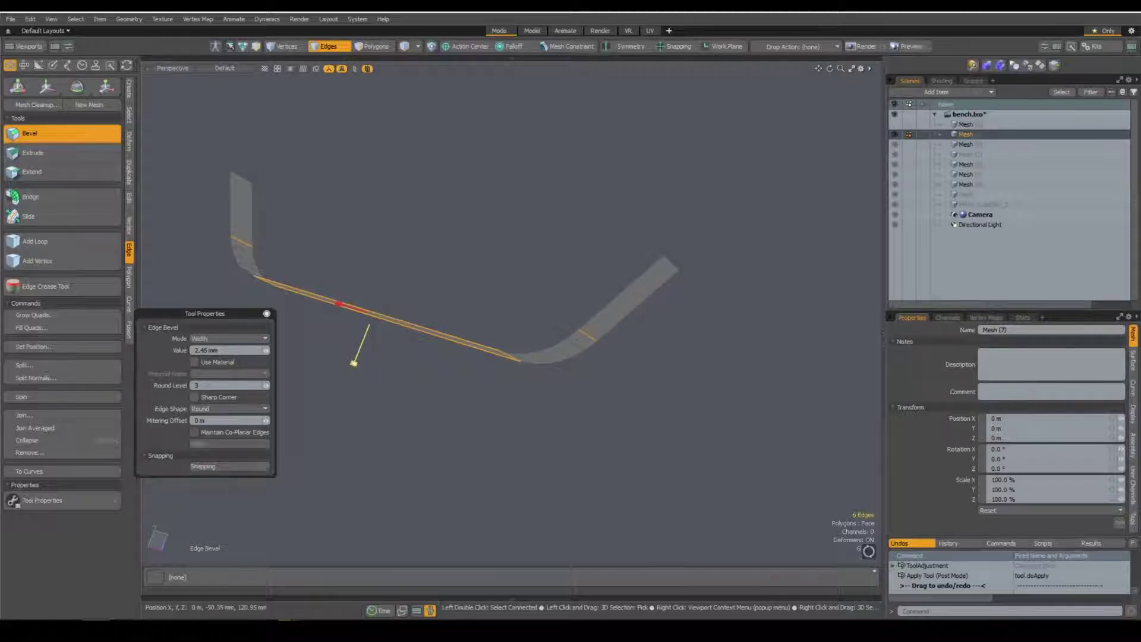
key(3)
middle_drag(477, 415, 673, 347)
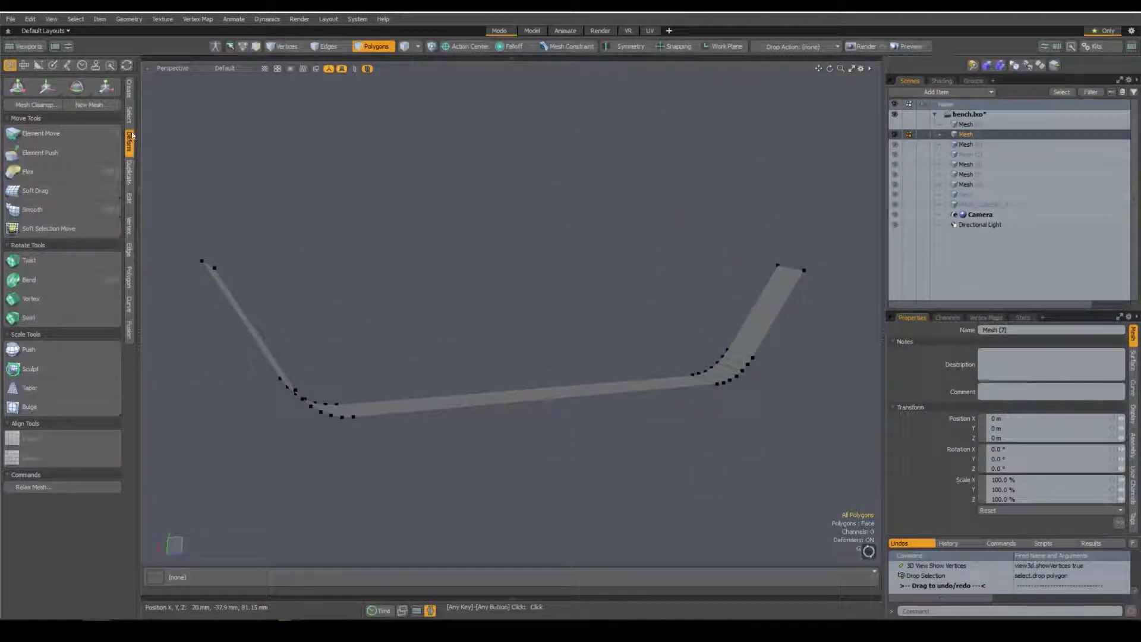
Thicken the curved leg strip with Polygon Thicken.
click(129, 276)
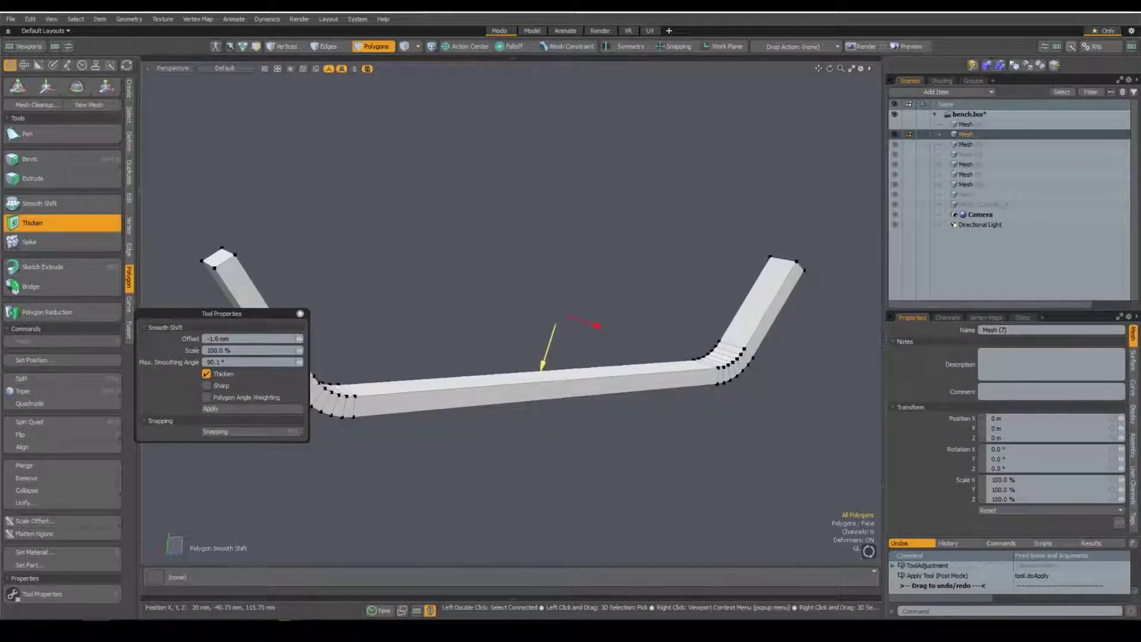
key(space)
middle_drag(542, 365, 594, 333)
scroll(619, 318, down, 5)
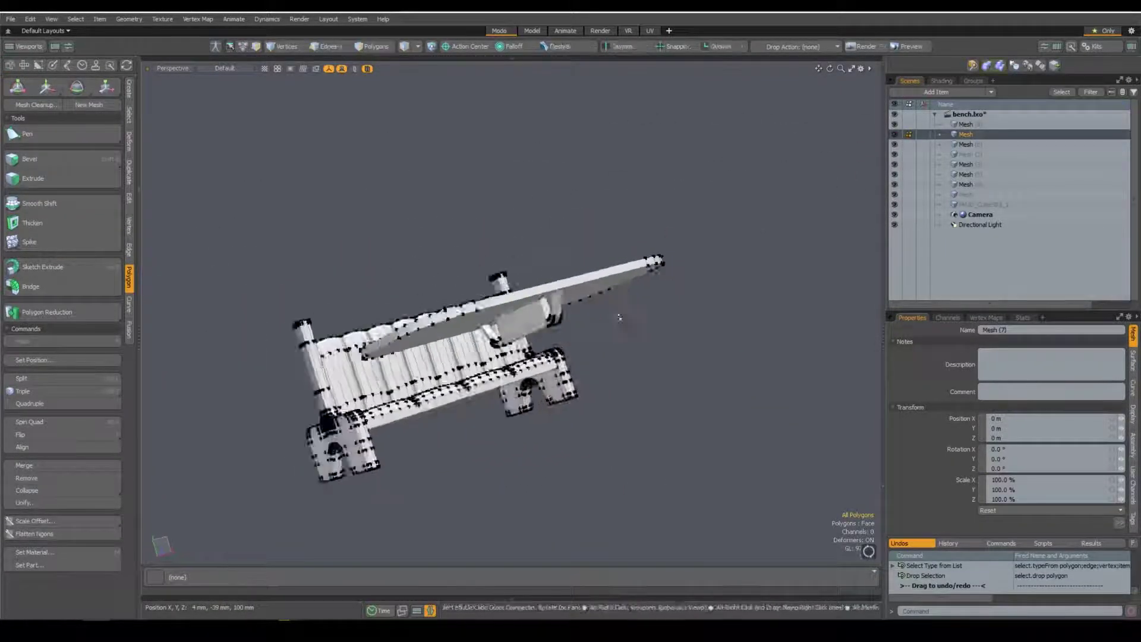
scroll(619, 318, up, 5)
Delete the flat panel face of Mesh (8), leaving only its leg strips.
click(579, 292)
key(KP_3)
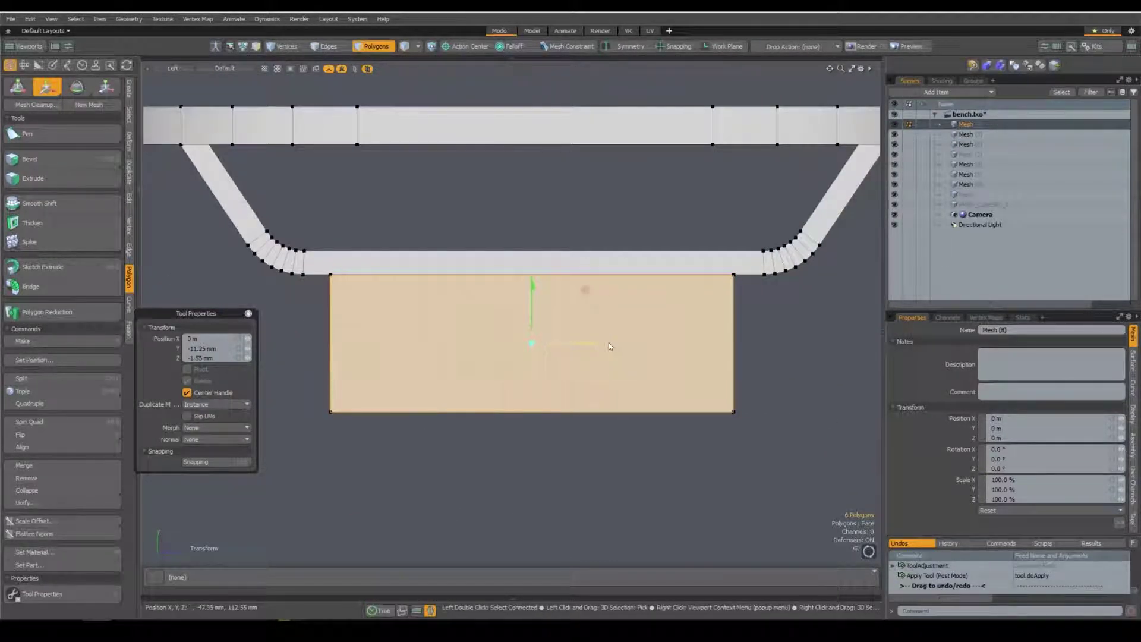
scroll(608, 346, down, 5)
key(space)
right_drag(571, 382, 477, 373)
key(space)
key(KP_0)
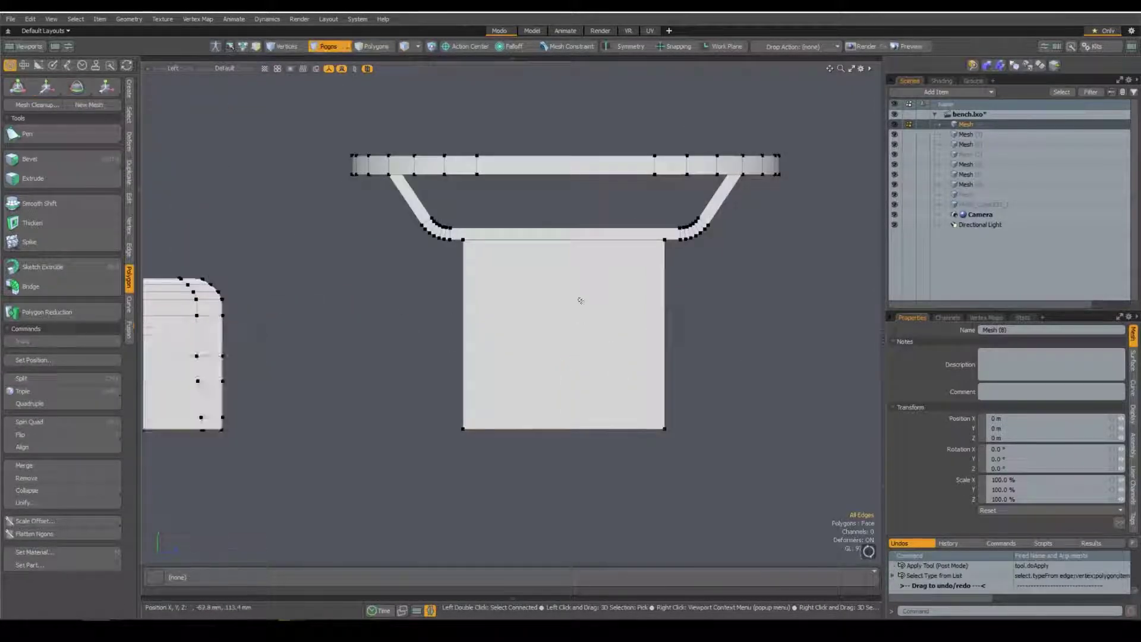
key(space)
click(550, 316)
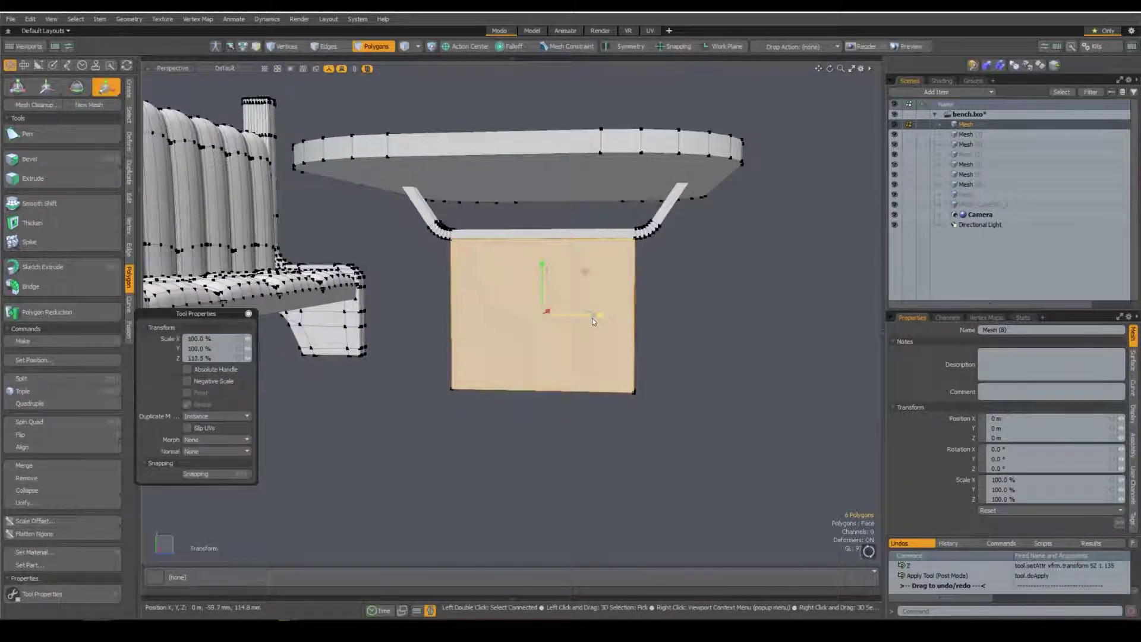
key(Delete)
Thicken the vertical legs under the table frame.
middle_drag(618, 332, 738, 323)
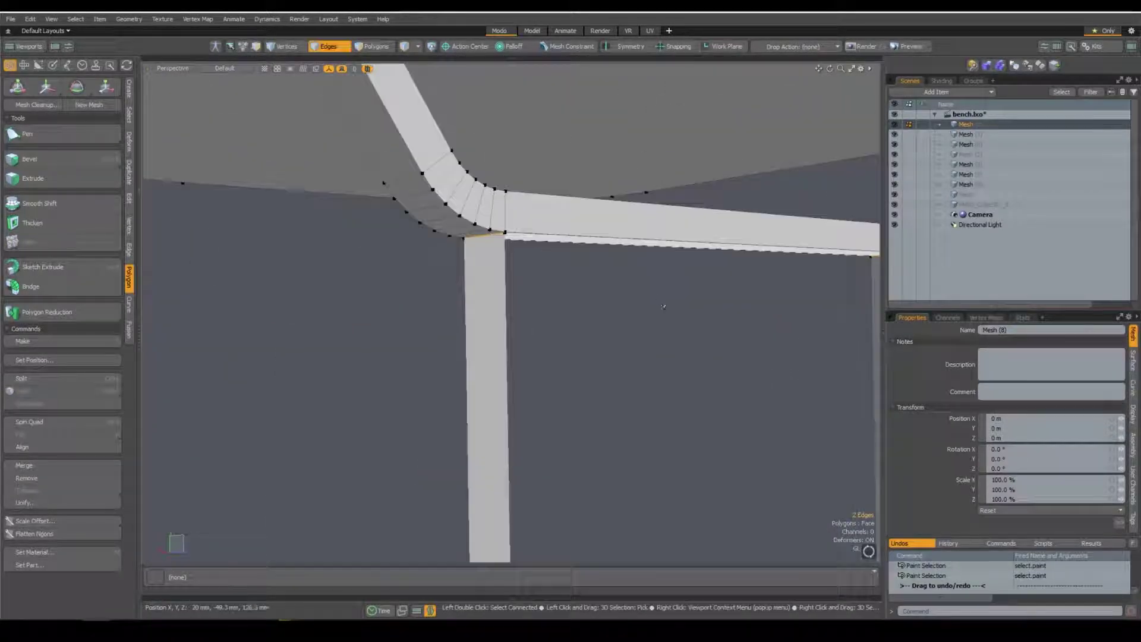
key(space)
key(space)
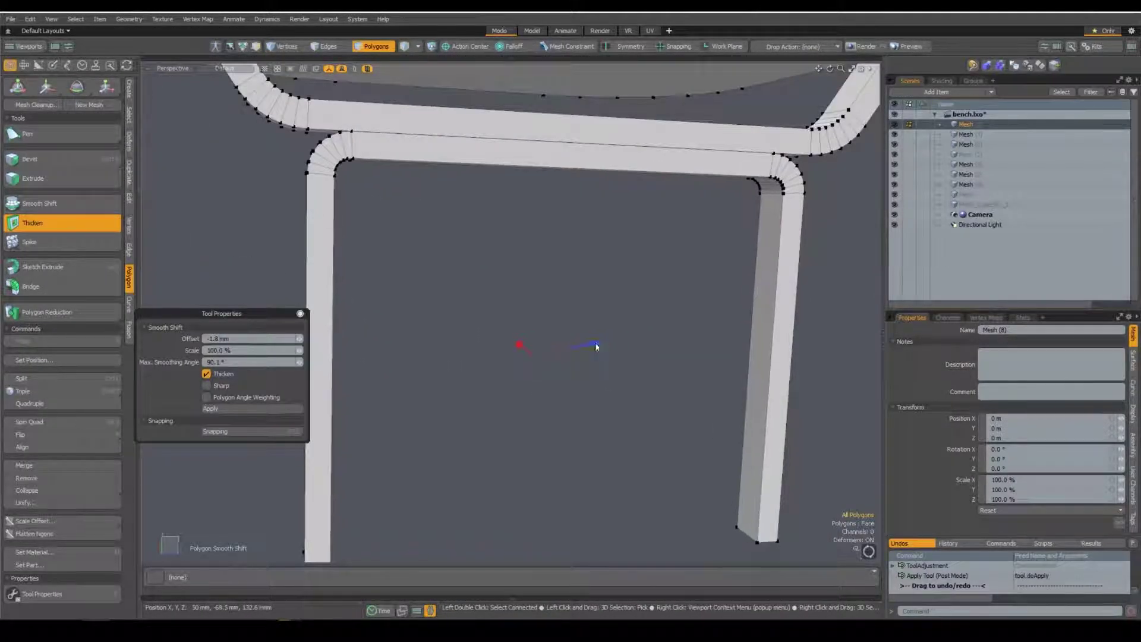
middle_drag(522, 344, 591, 269)
click(592, 269)
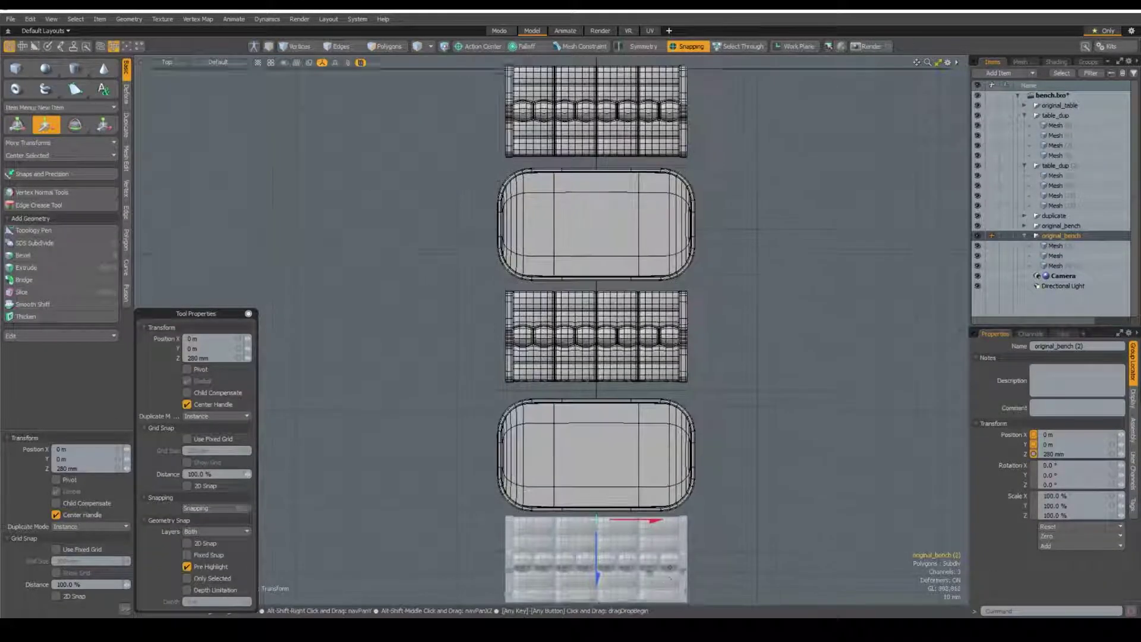
Slide the duplicated bench to 272.365 mm on Z, capping the end of the row.
alt+shift+drag(575, 593, 575, 442)
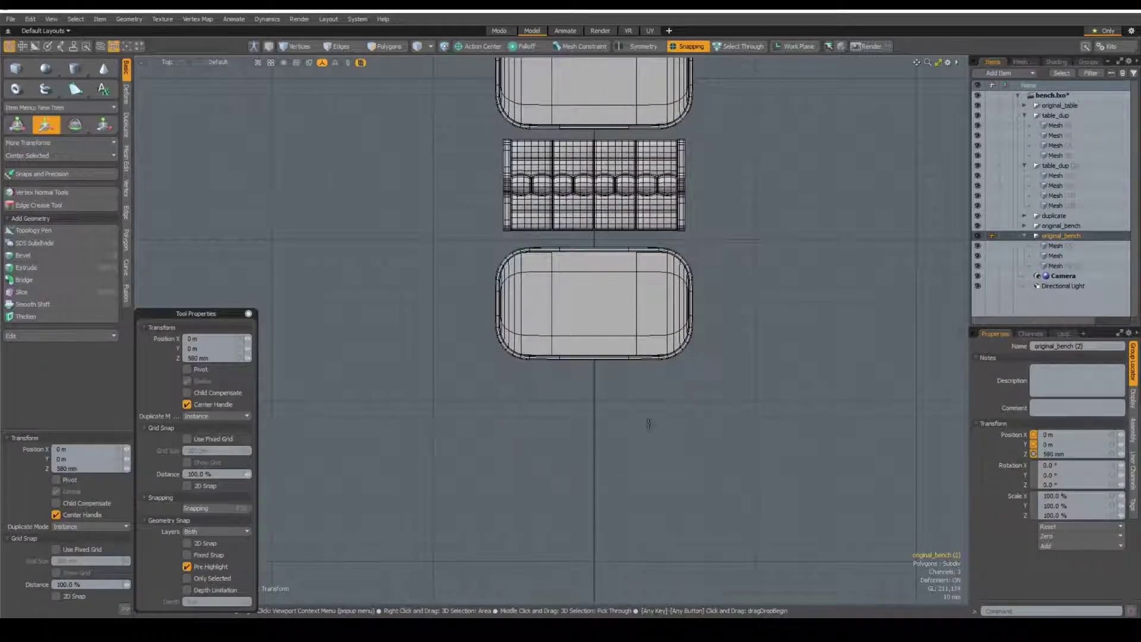
drag(571, 351, 571, 355)
scroll(582, 399, down, 4)
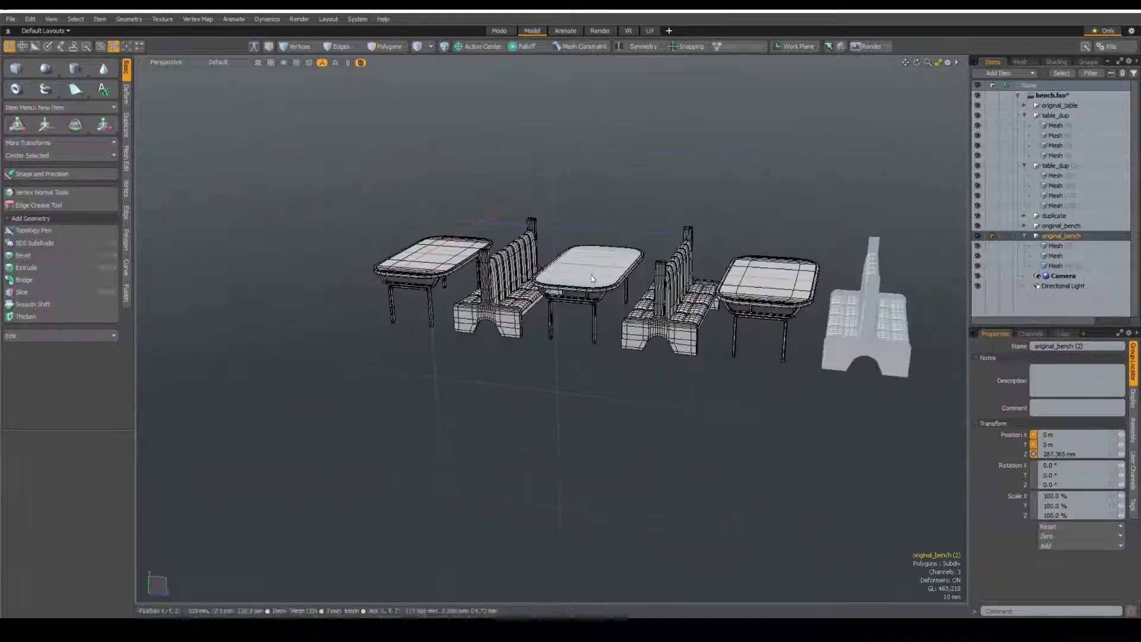
alt+drag(592, 278, 643, 392)
scroll(644, 391, up, 4)
Delete the spare solid bench, the second original_bench group.
scroll(636, 392, down, 3)
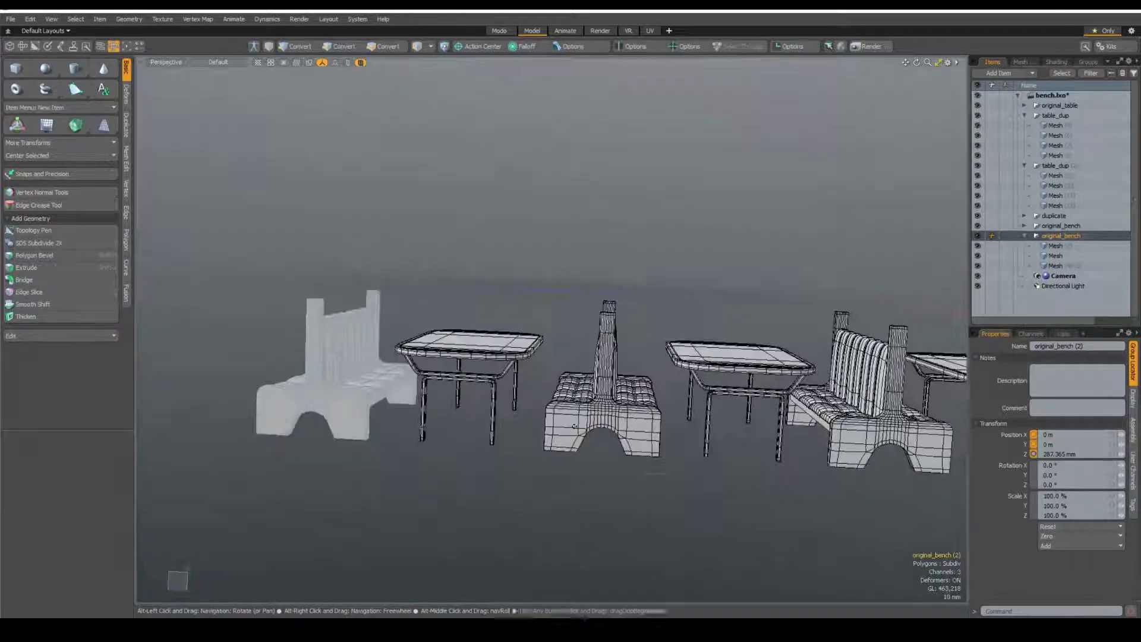
alt+drag(358, 370, 231, 331)
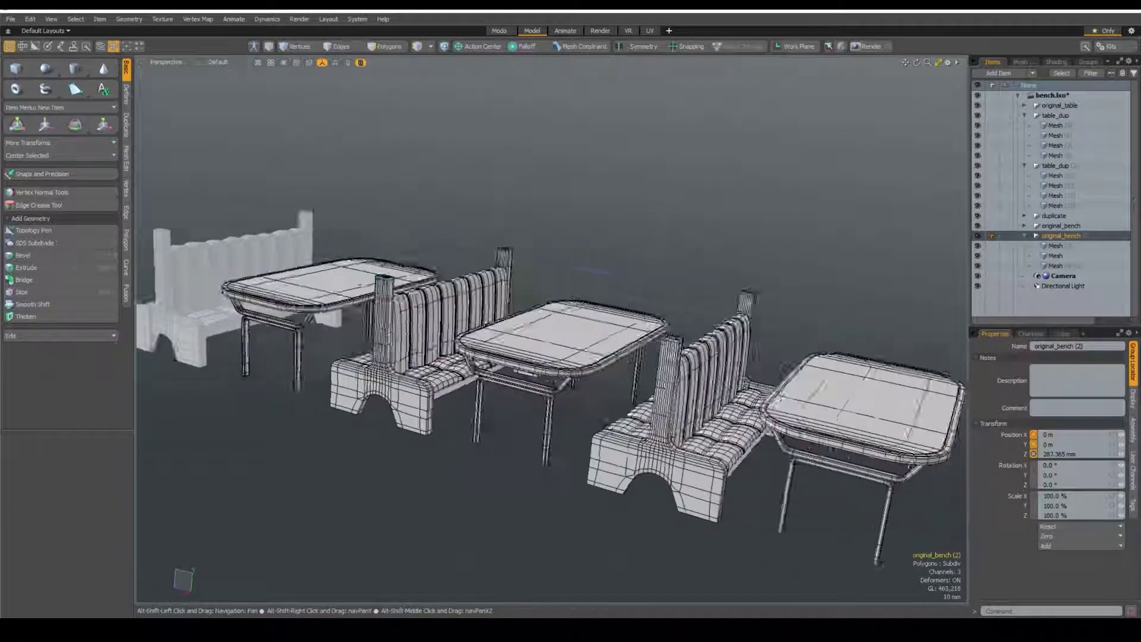
click(232, 331)
click(1070, 237)
key(Delete)
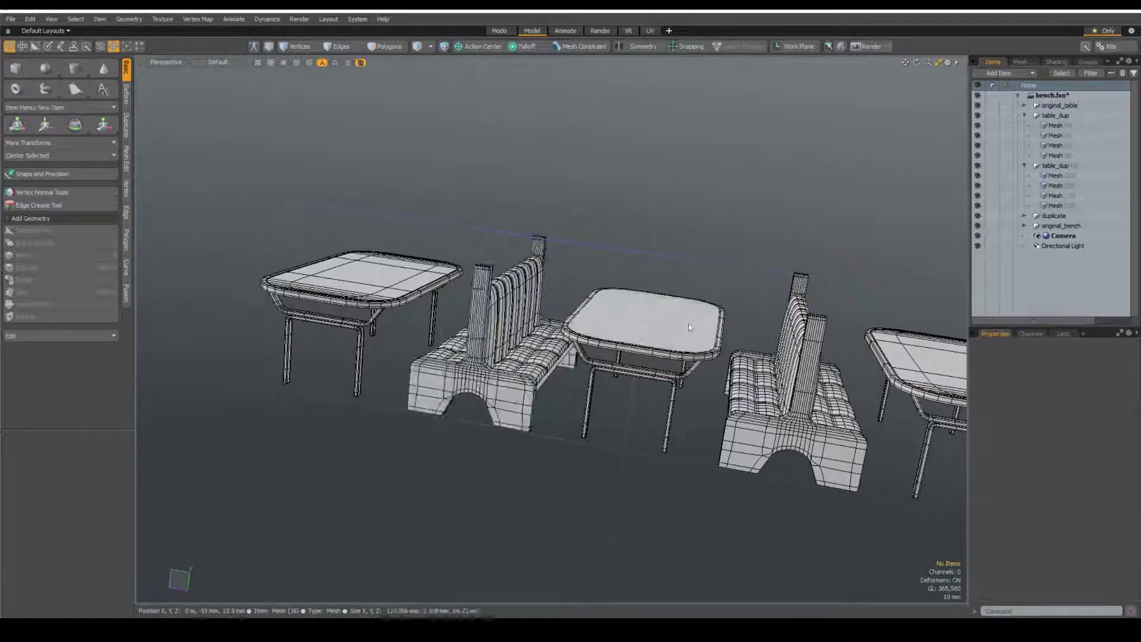
click(1027, 116)
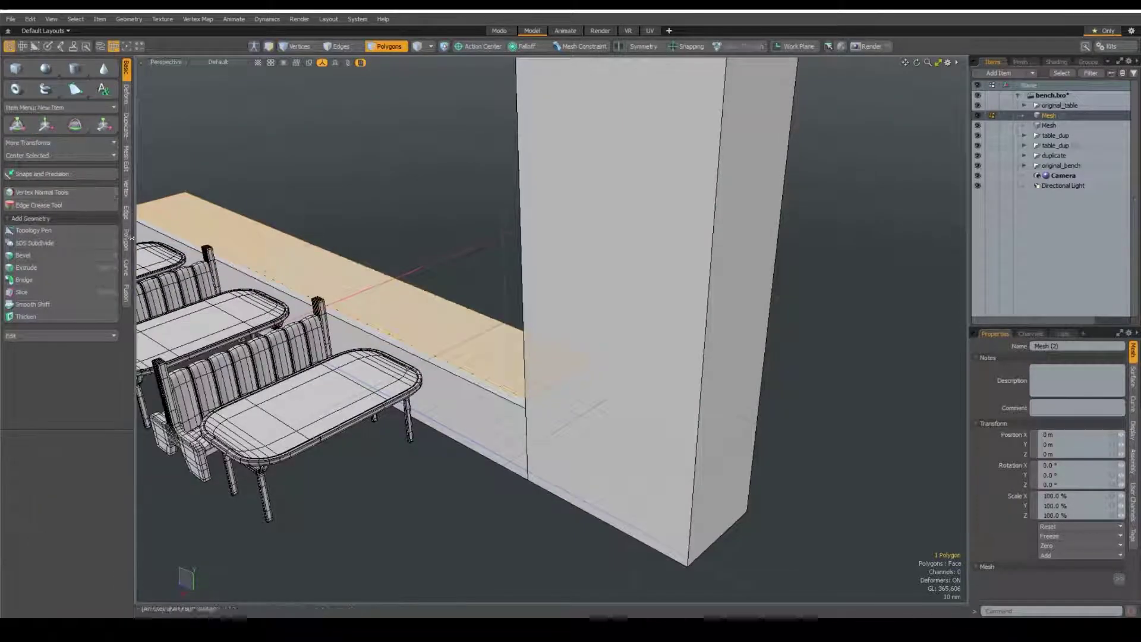
Push the selected pillar faces outward using the Polygon tools.
click(126, 238)
click(26, 101)
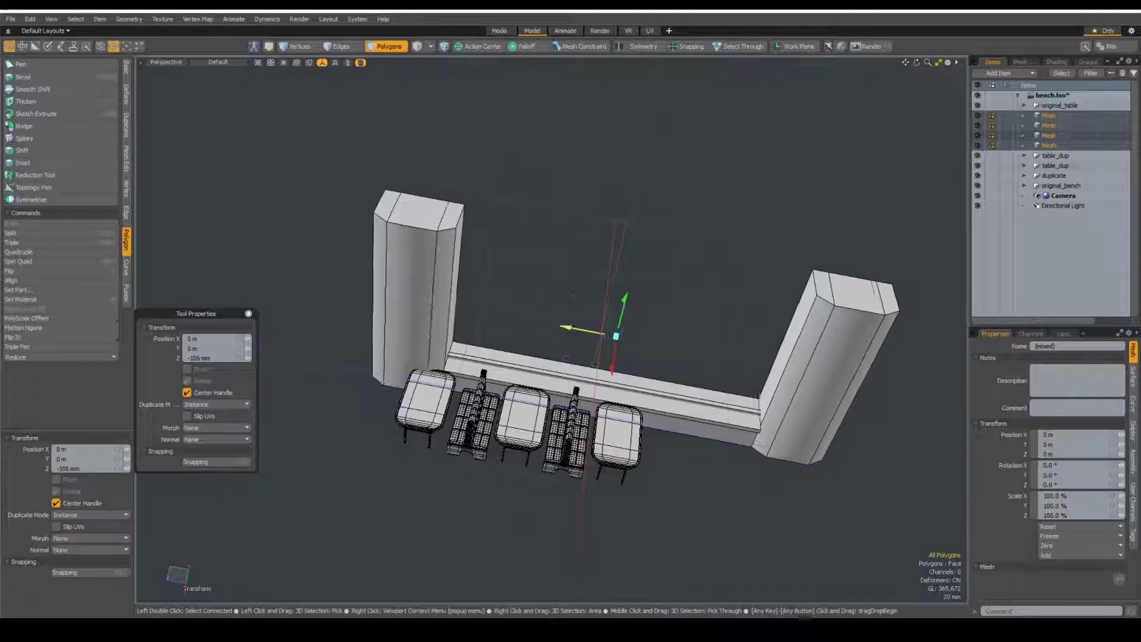
Move the selected pillar faces outward to form the wall panel, then enable snapping.
alt+drag(532, 352, 534, 458)
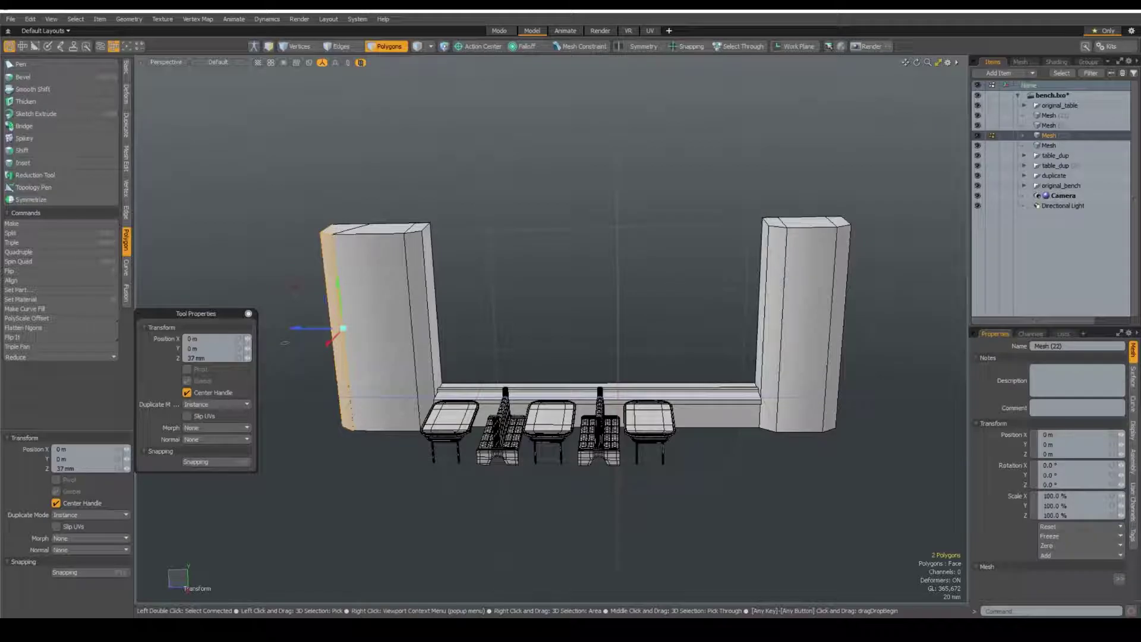
alt+drag(284, 343, 415, 357)
shift+click(474, 375)
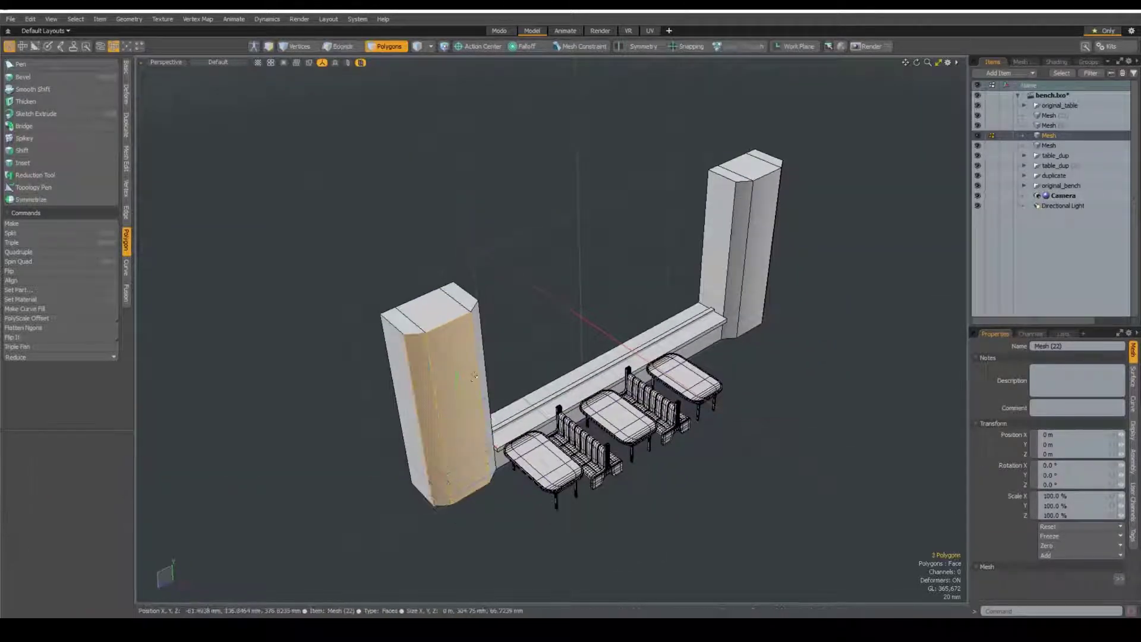
mouse_move(504, 446)
mouse_down()
mouse_move(517, 451)
mouse_move(343, 330)
mouse_up()
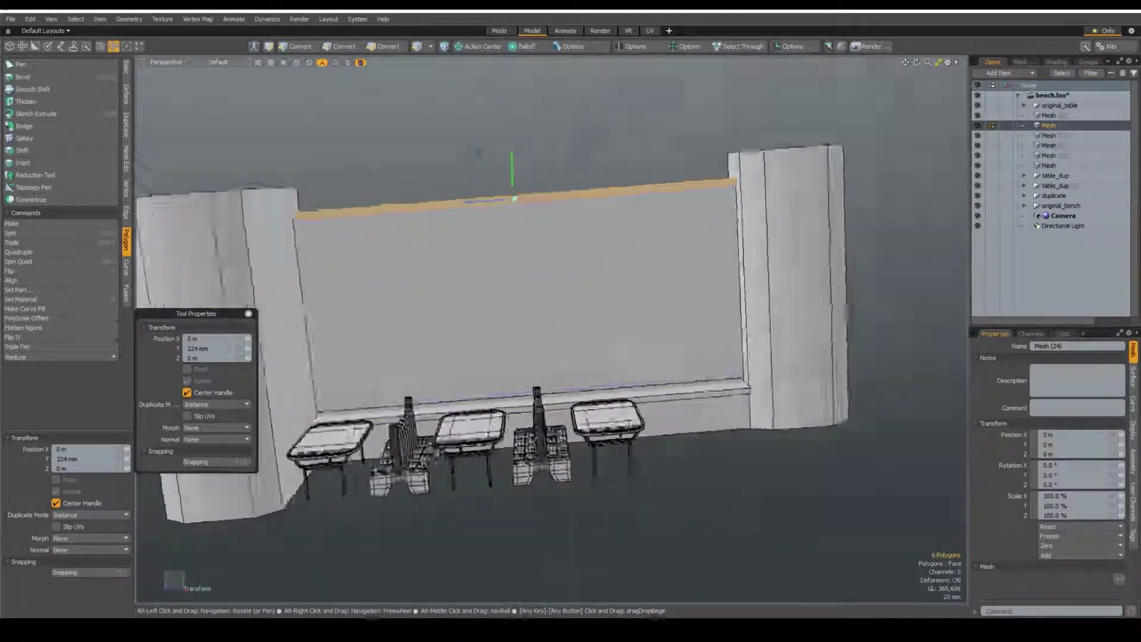
alt+drag(545, 170, 731, 376)
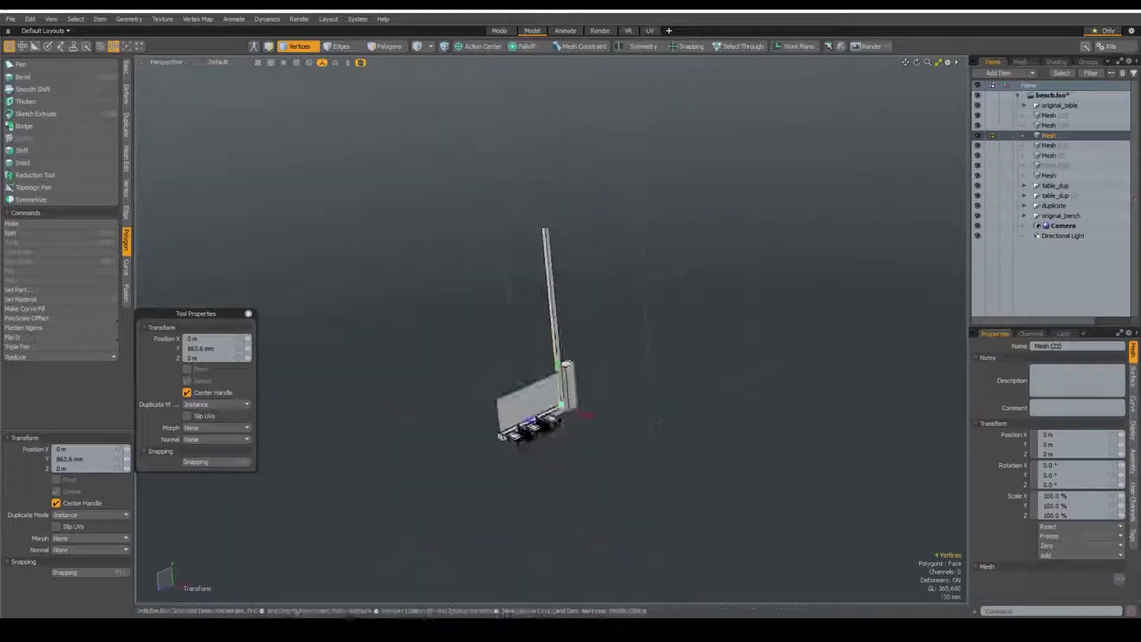
key(x)
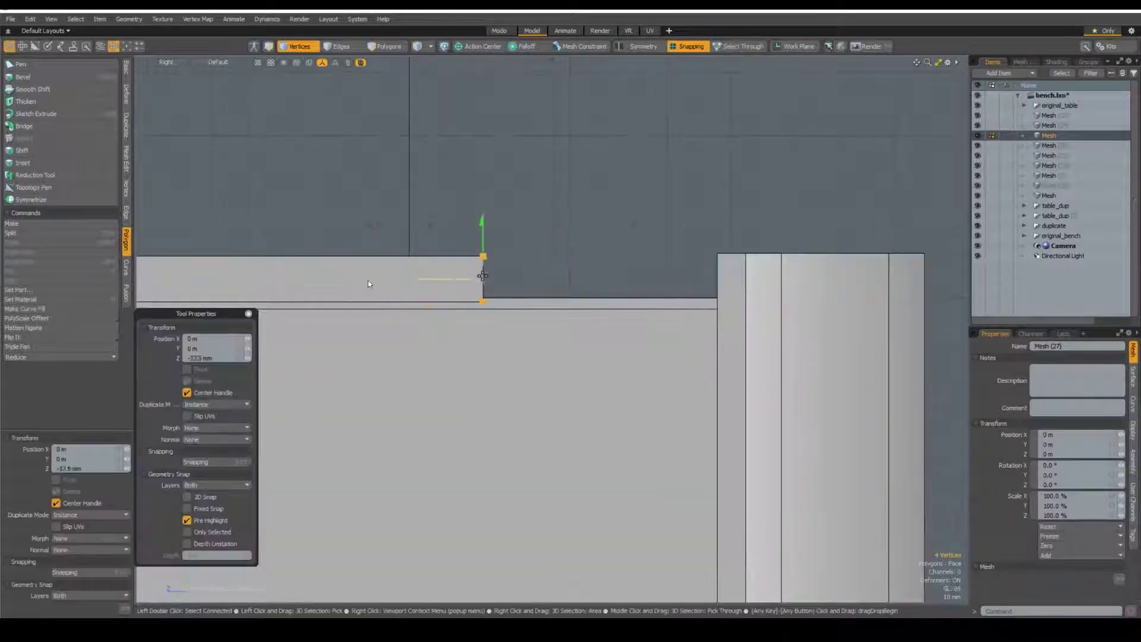
Orbit around the wall corner to inspect the frame's fit against the pillars.
alt+drag(369, 283, 642, 258)
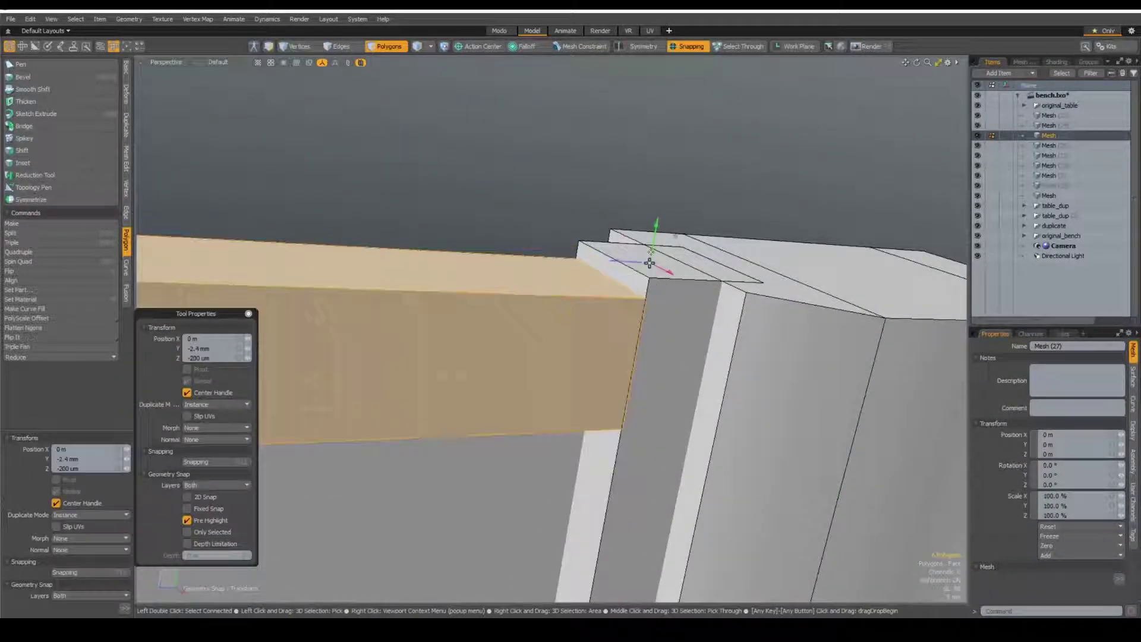
alt+drag(650, 263, 651, 294)
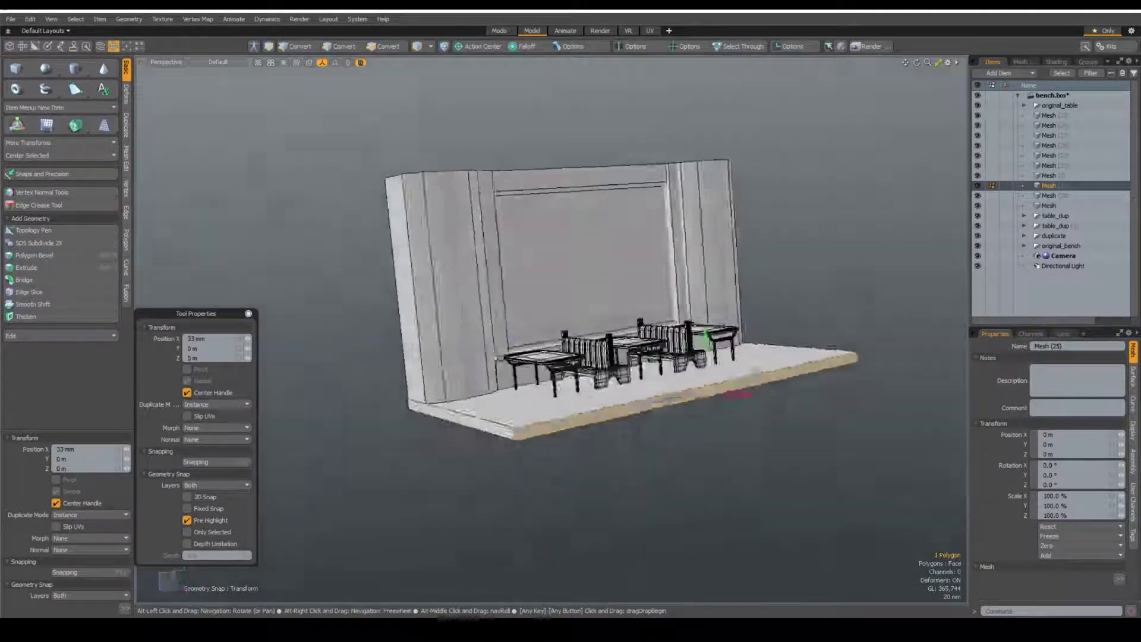
Copy the floor slab into a new item, narrow it to a thin strip, and bevel it.
key(ctrl+d)
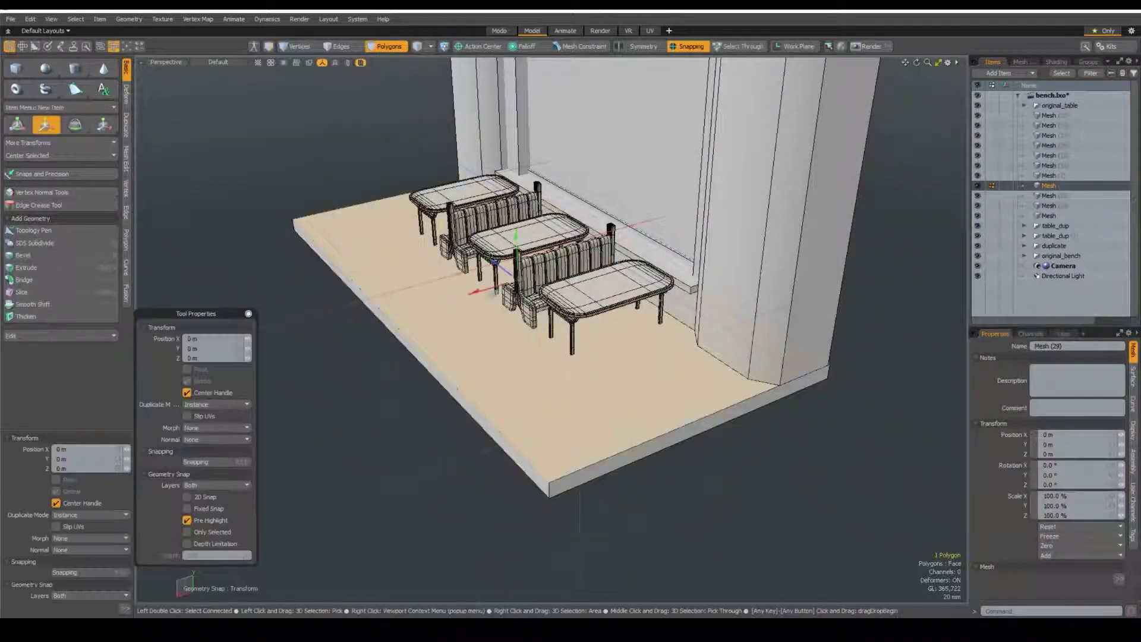
drag(411, 312, 410, 312)
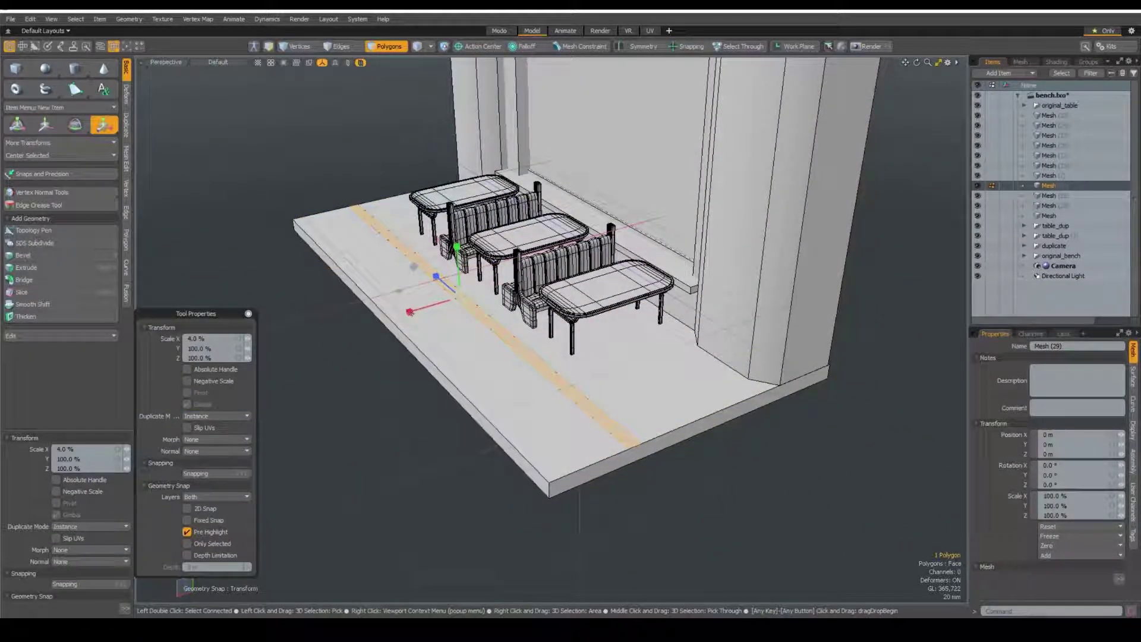
key(b)
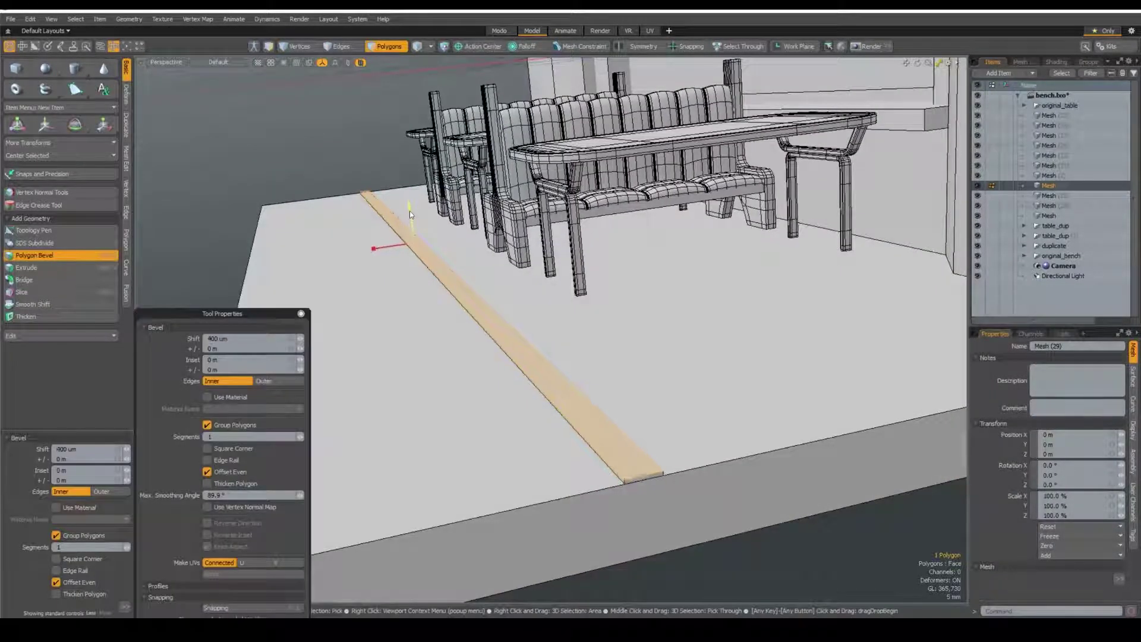
alt+drag(372, 249, 499, 368)
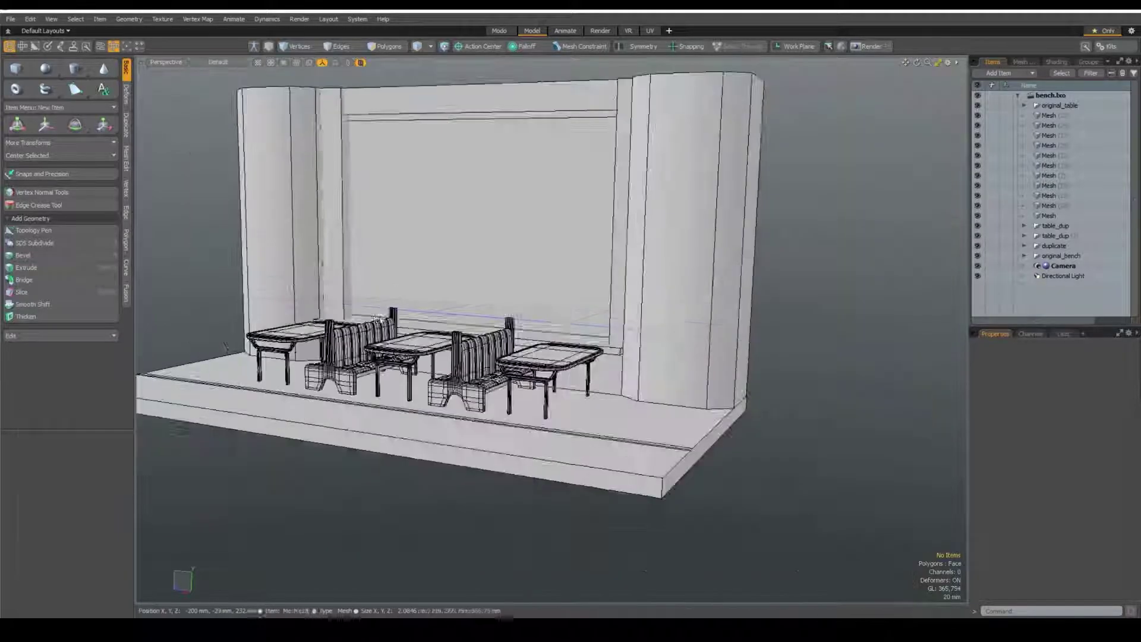
click(601, 480)
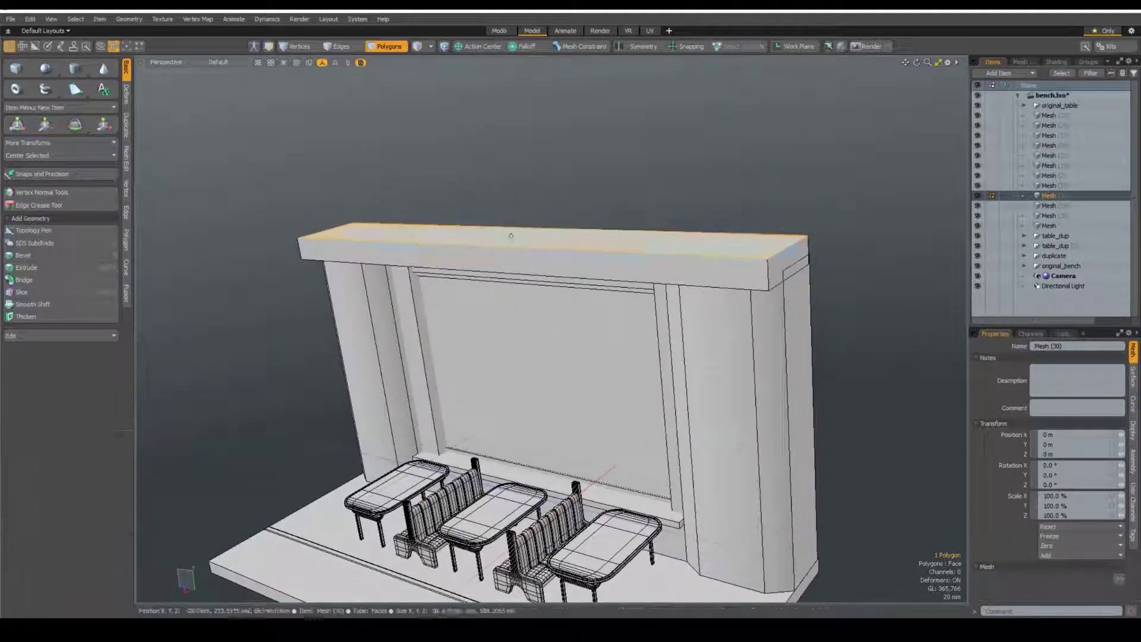
Orbit above the top beam and start rotating it into a sloping roof.
alt+drag(552, 333, 654, 416)
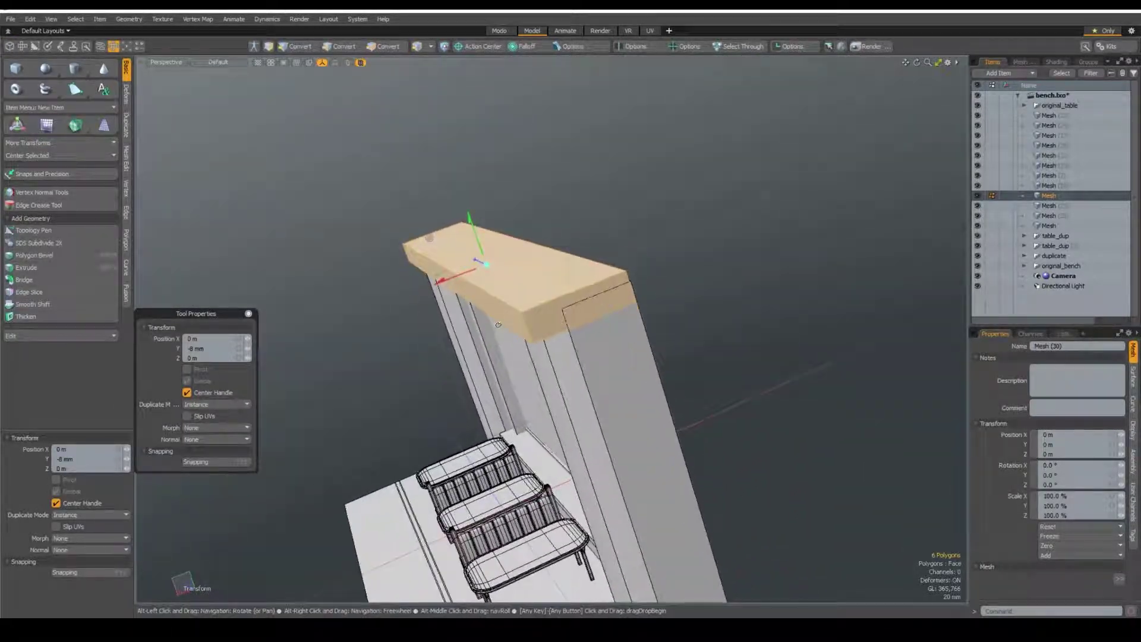
key(e)
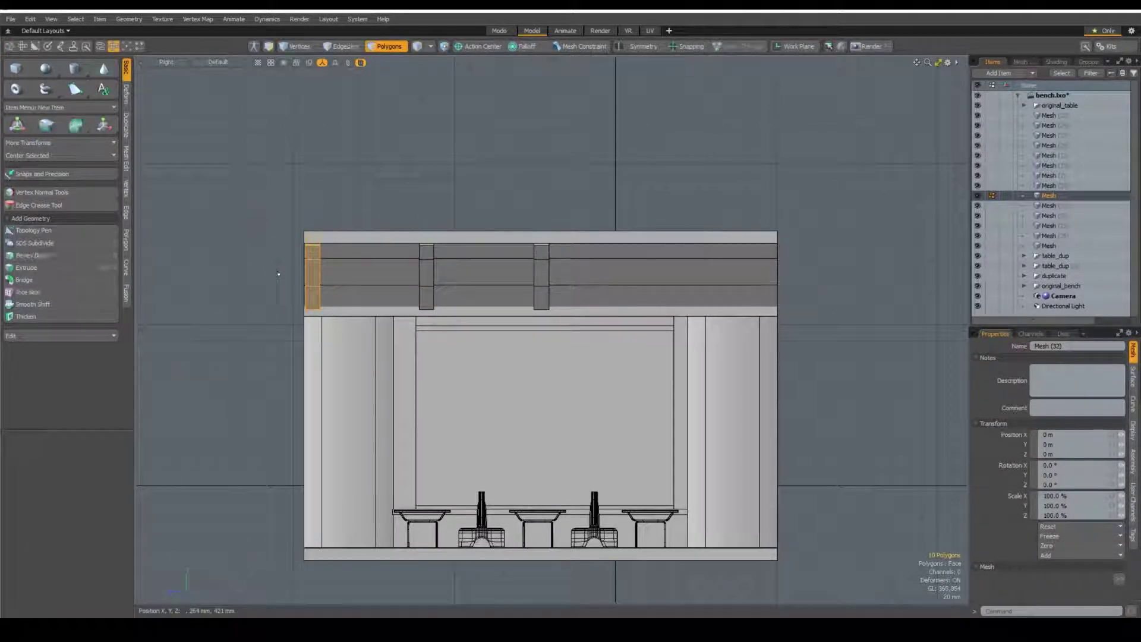
Zoom in on the roof from the straight-on keypad-1 view, then orbit to inspect its underside.
scroll(319, 275, up, 5)
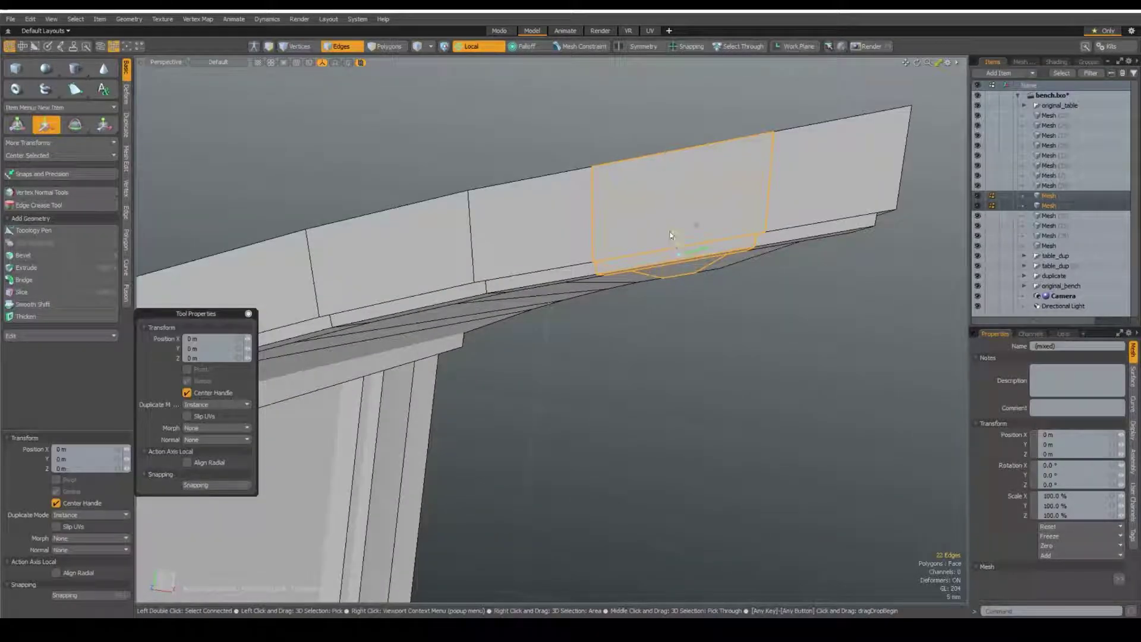
key(KP_1)
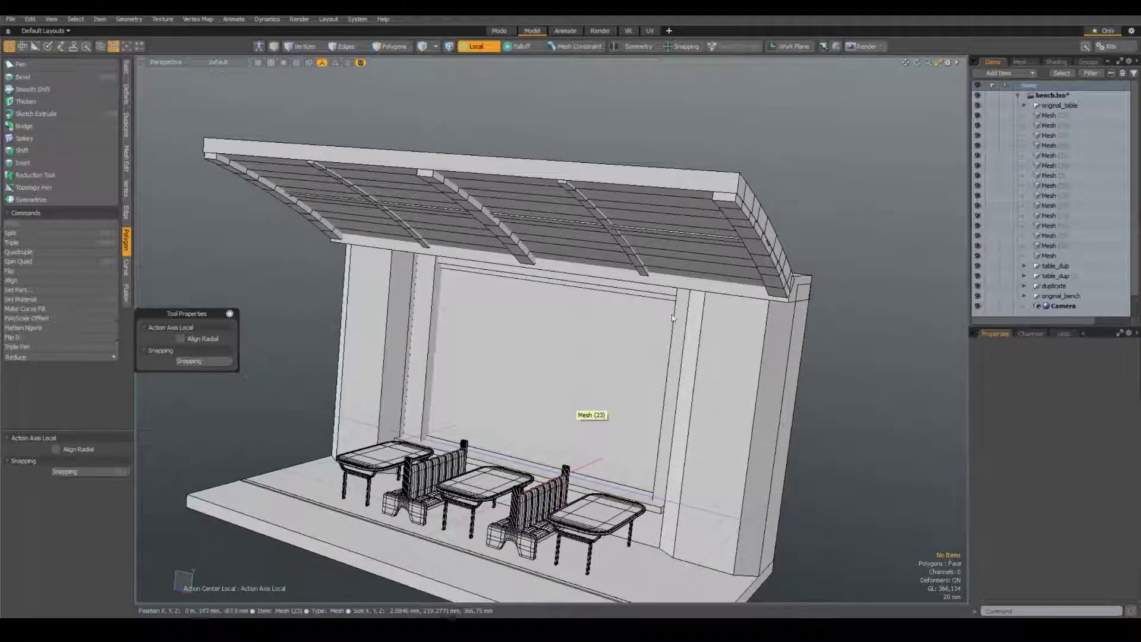
scroll(563, 335, up, 5)
alt+drag(529, 315, 534, 238)
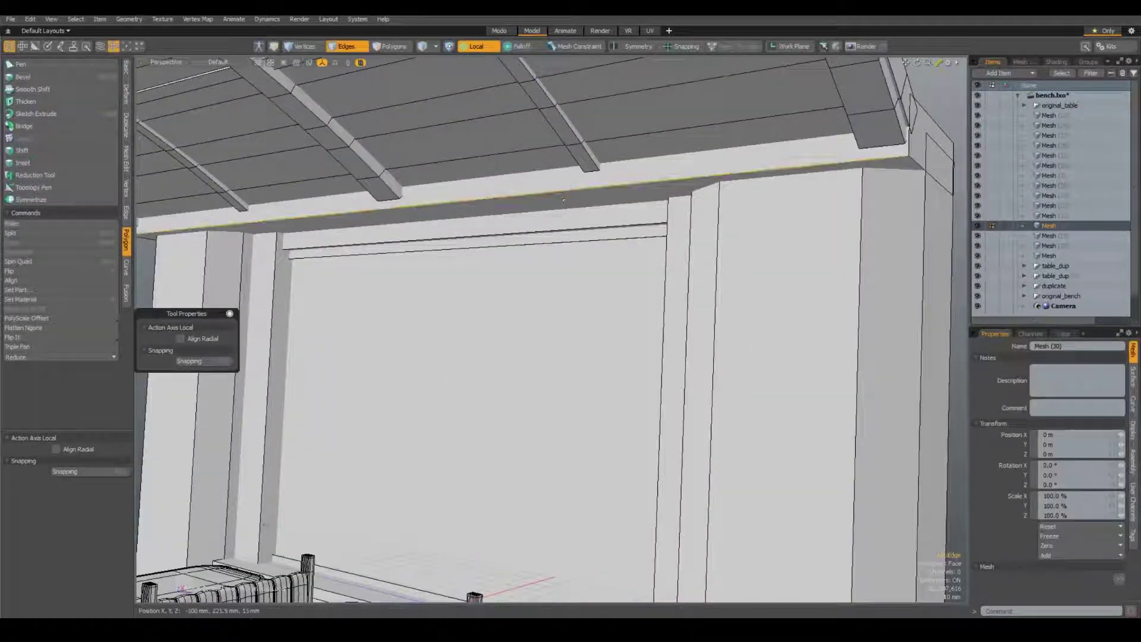